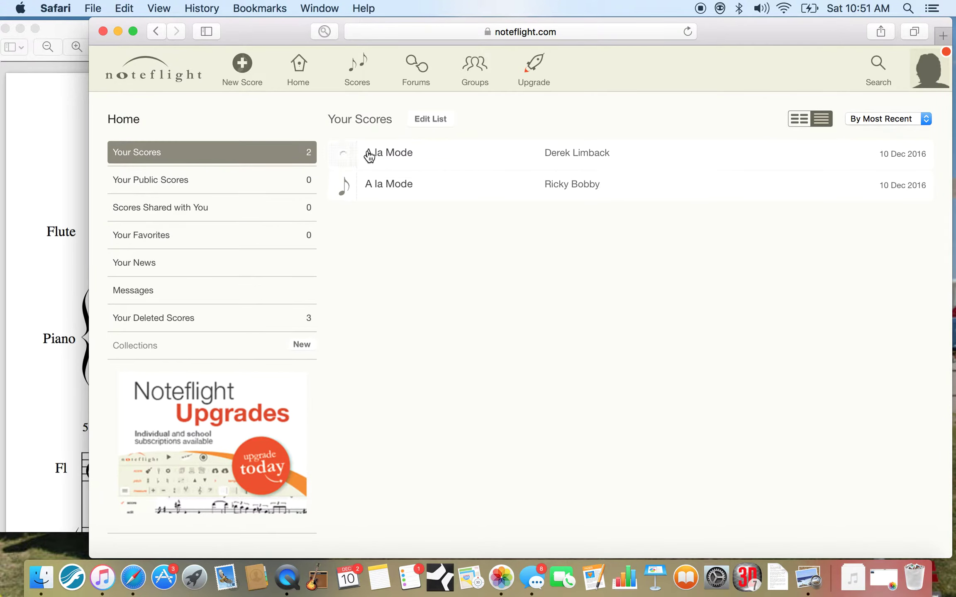
# Step: Open the first A la Mode score in the list of your scores
pyautogui.click(571, 154)
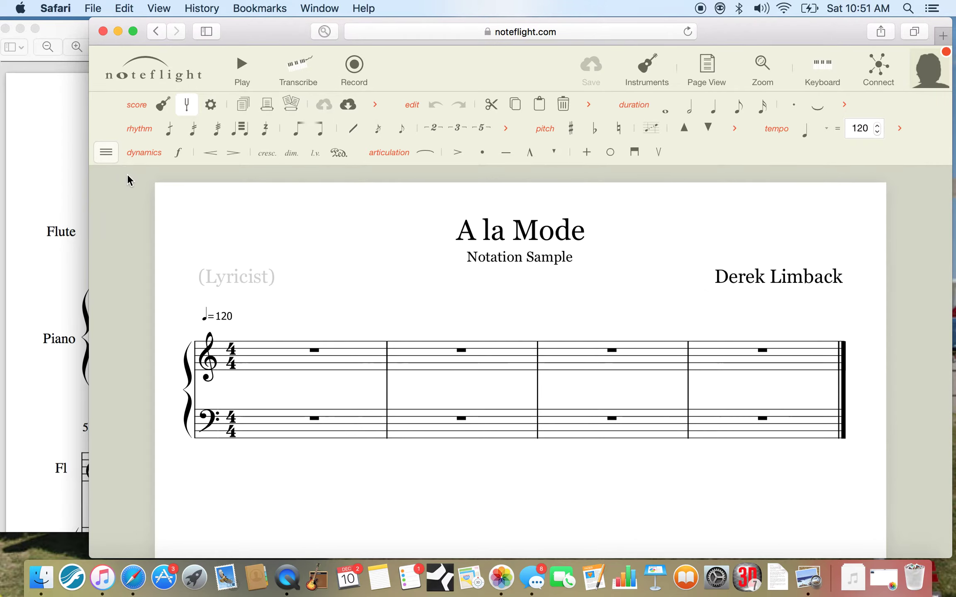
# Step: Switch to Preview and examine the Note Flight Sample's composer credit and the number of measures in both systems
pyautogui.click(45, 147)
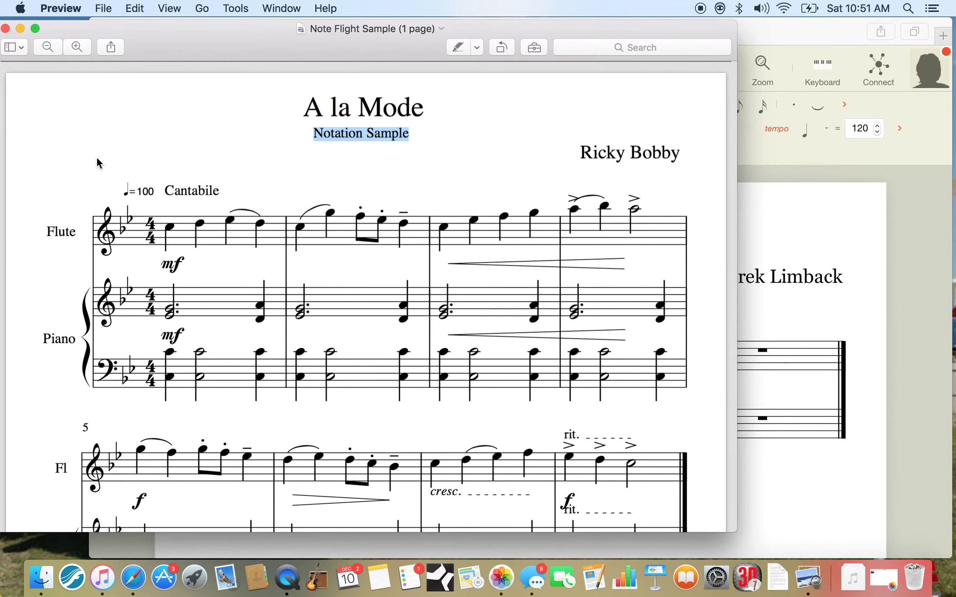
pyautogui.scroll(-5, 271, 268)
pyautogui.scroll(3, 271, 267)
pyautogui.scroll(3, 272, 272)
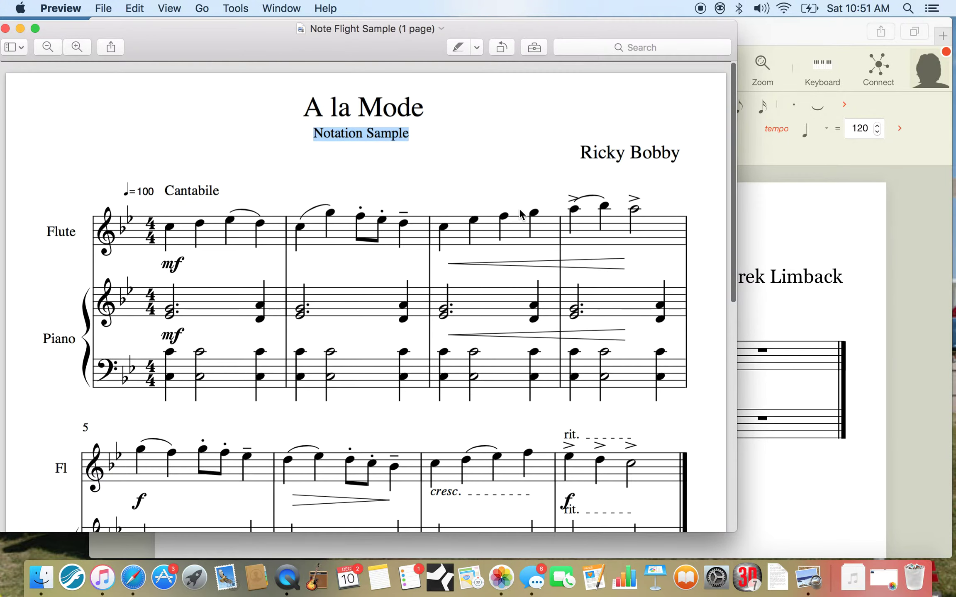
pyautogui.moveTo(577, 152); pyautogui.dragTo(681, 158)
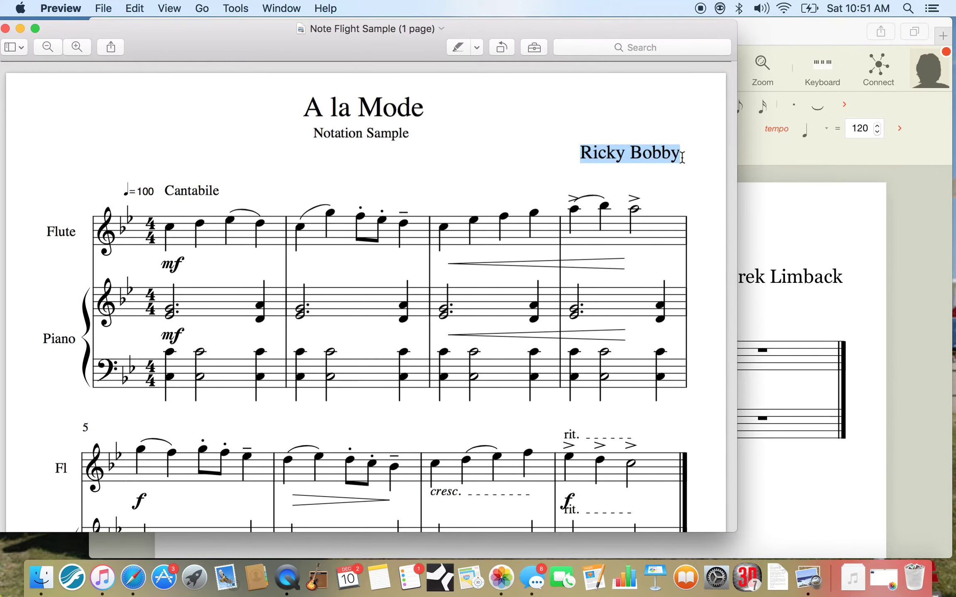
pyautogui.click(463, 124)
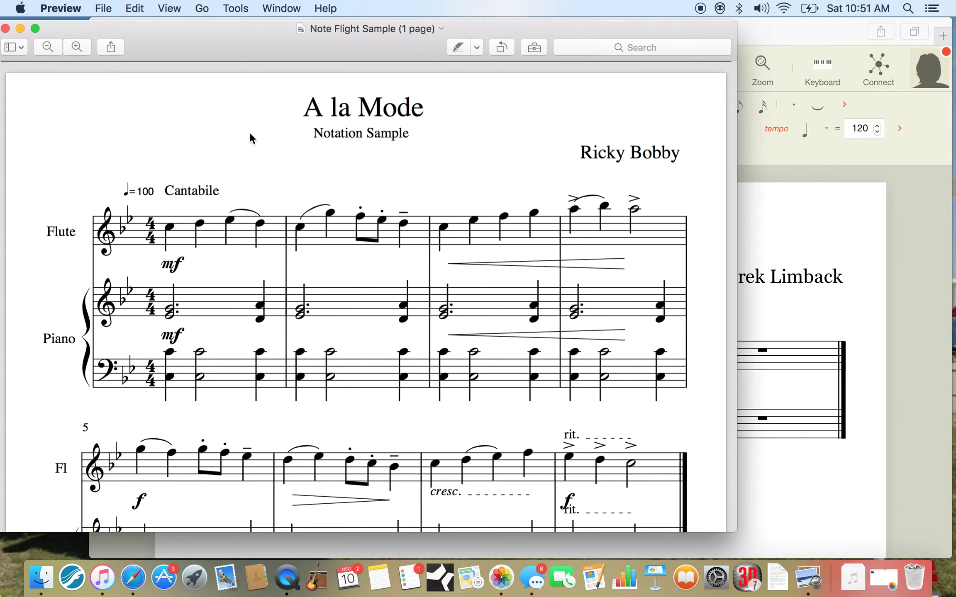
pyautogui.scroll(-4, 330, 179)
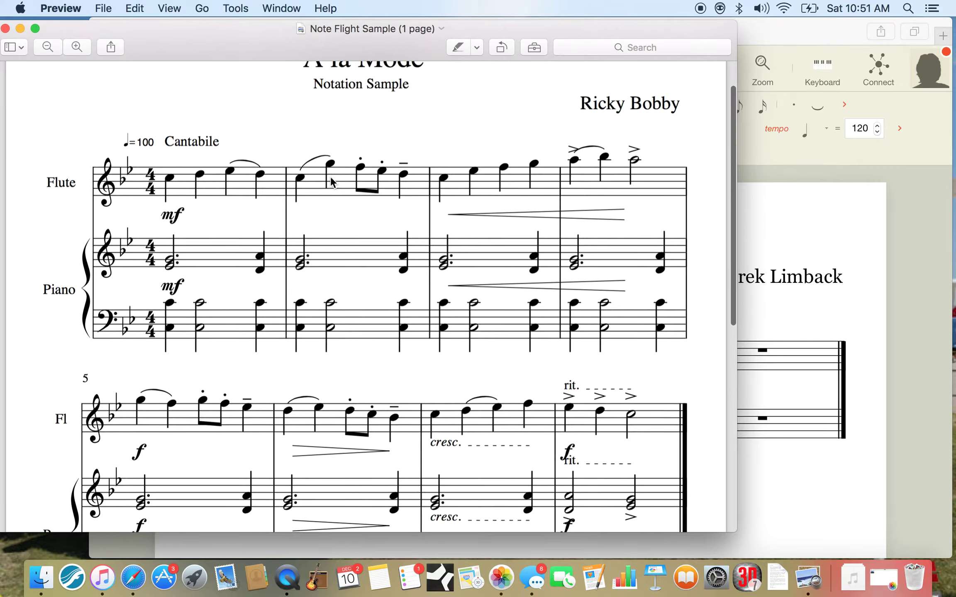
pyautogui.scroll(-2, 331, 181)
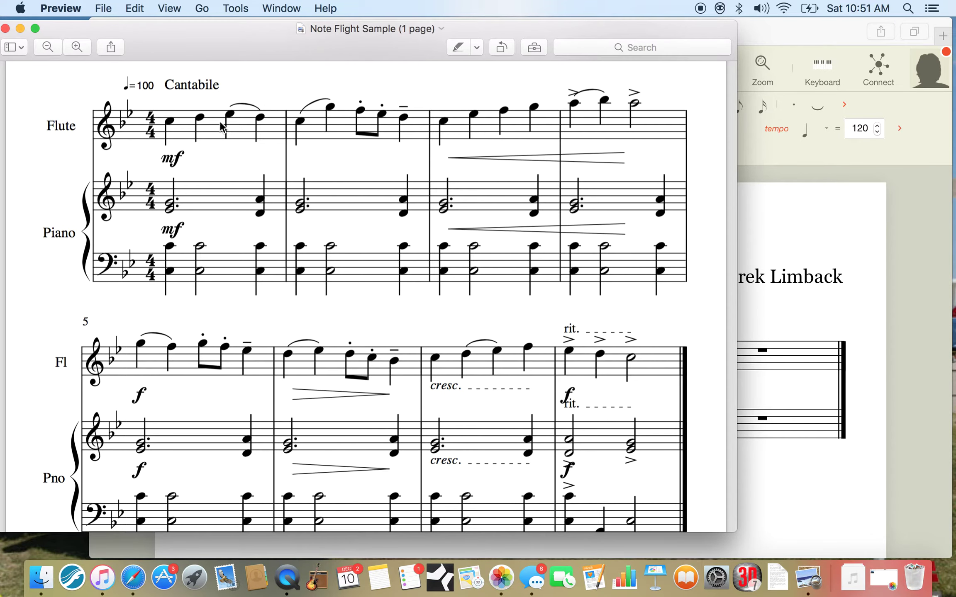
pyautogui.moveTo(185, 108); pyautogui.dragTo(628, 250)
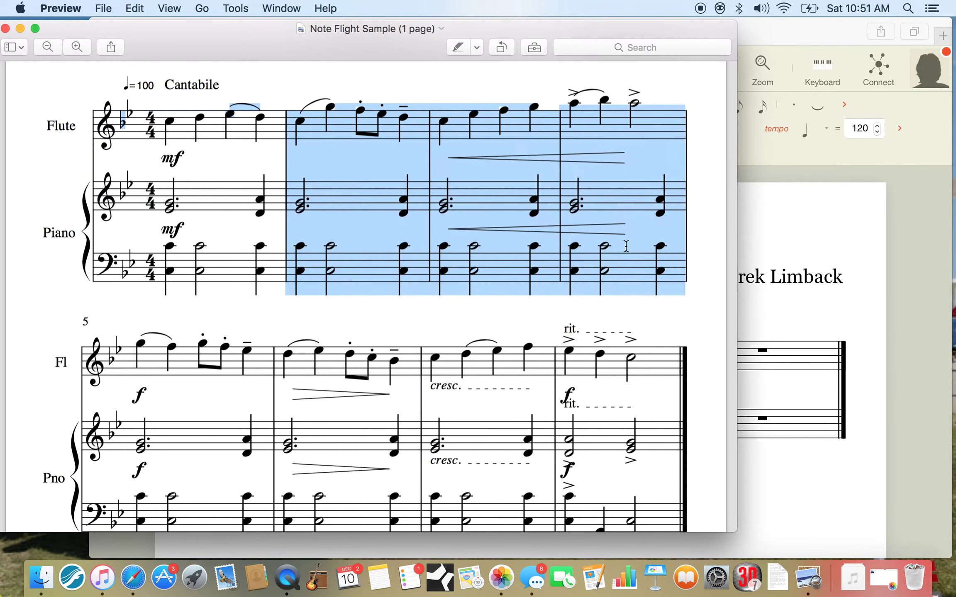
pyautogui.click(66, 93)
pyautogui.moveTo(66, 94); pyautogui.dragTo(623, 238)
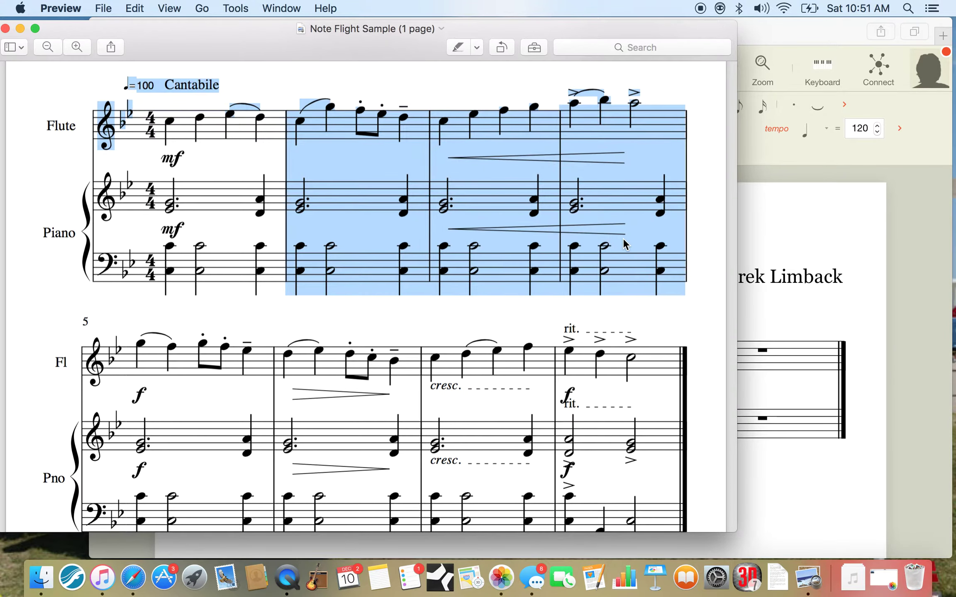
pyautogui.moveTo(122, 312); pyautogui.dragTo(564, 462)
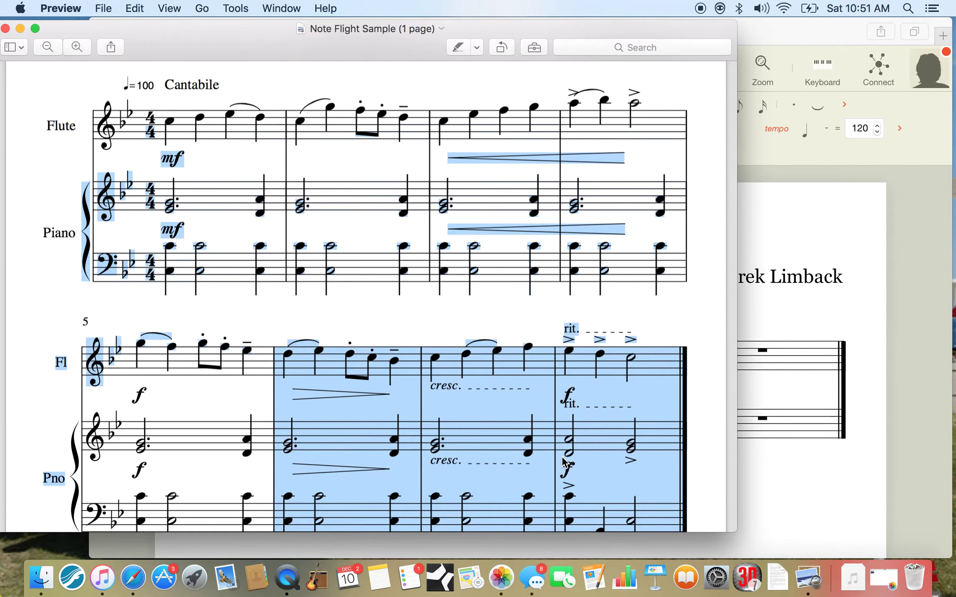
pyautogui.click(683, 306)
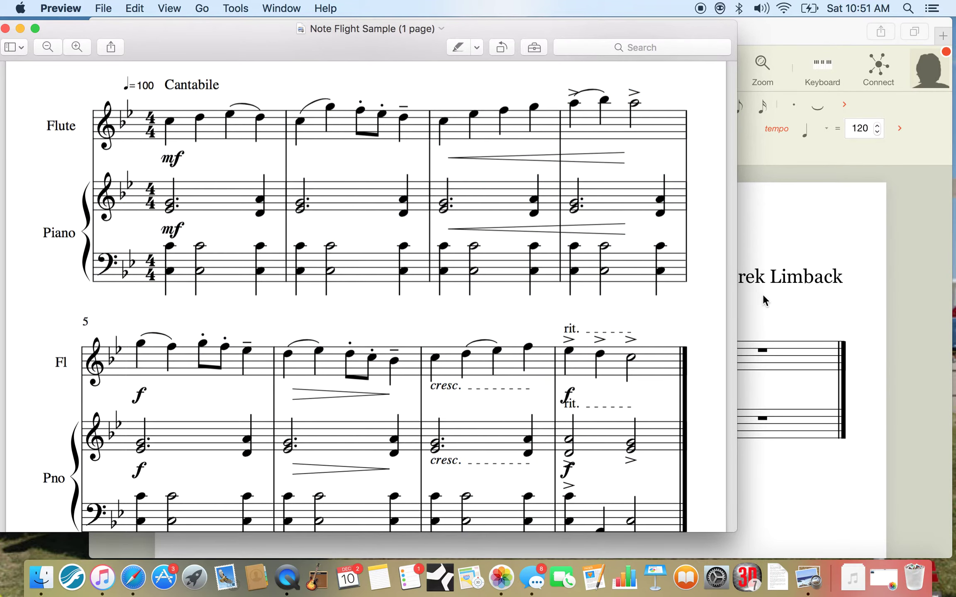
# Step: Return to Noteflight in Safari and look through the available notation tool categories
pyautogui.click(783, 303)
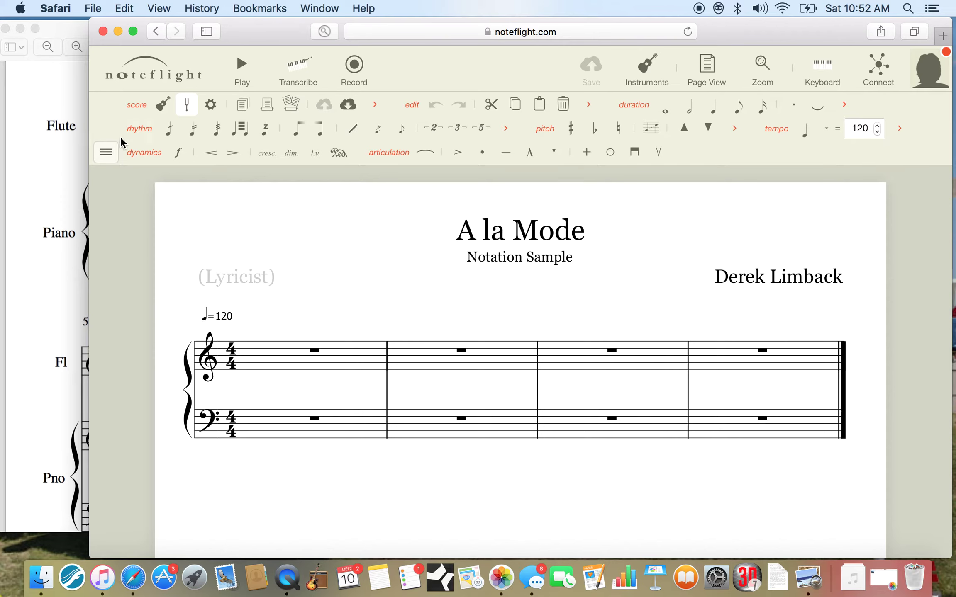
pyautogui.click(106, 154)
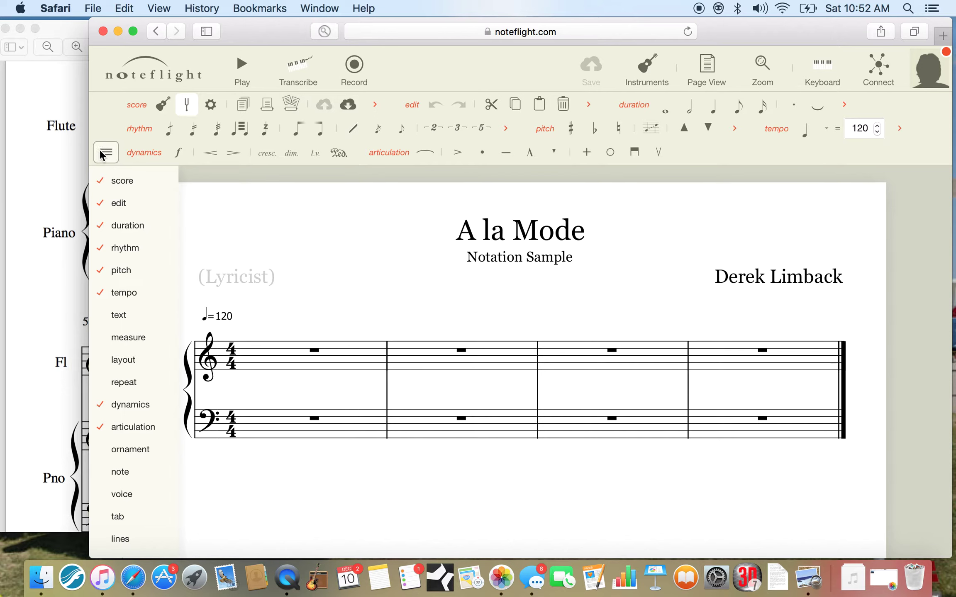
pyautogui.click(107, 154)
pyautogui.click(106, 153)
pyautogui.scroll(-3, 123, 505)
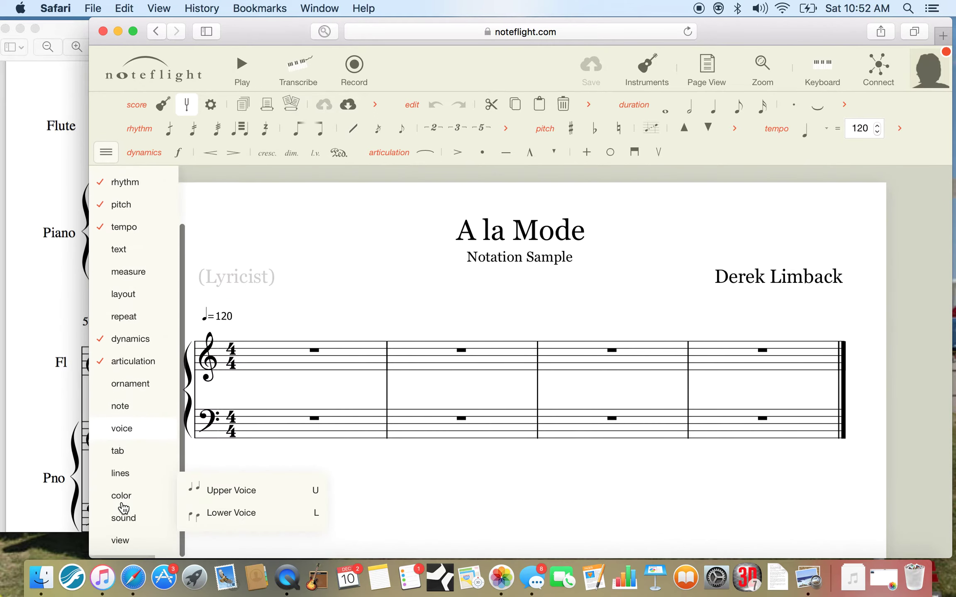
pyautogui.scroll(3, 123, 508)
pyautogui.scroll(-3, 123, 508)
pyautogui.scroll(3, 123, 507)
# Step: Add four empty measures after the last measure of the score
pyautogui.moveTo(123, 293)
pyautogui.moveTo(133, 337)
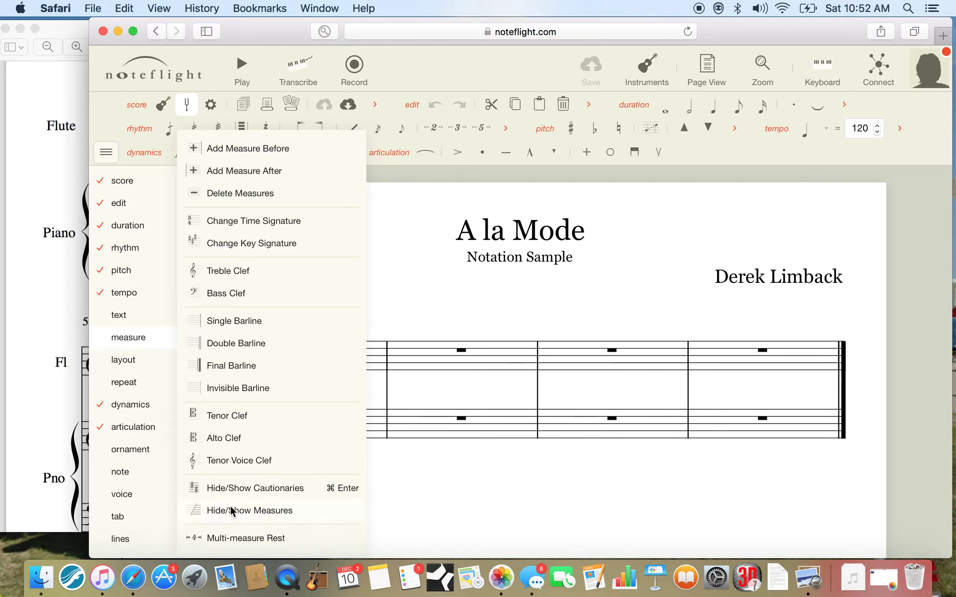
pyautogui.click(243, 171)
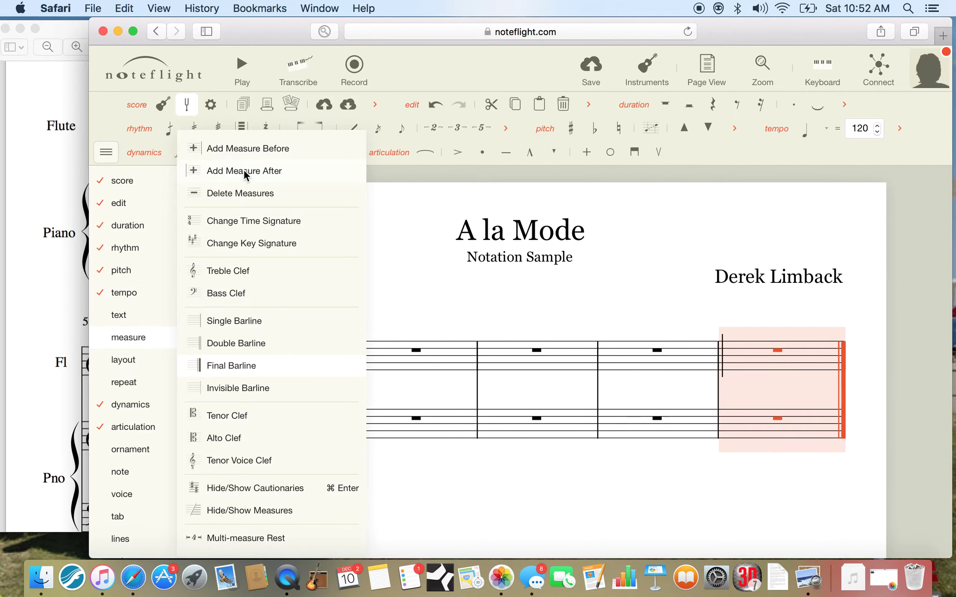
pyautogui.click(243, 170)
pyautogui.click(244, 170)
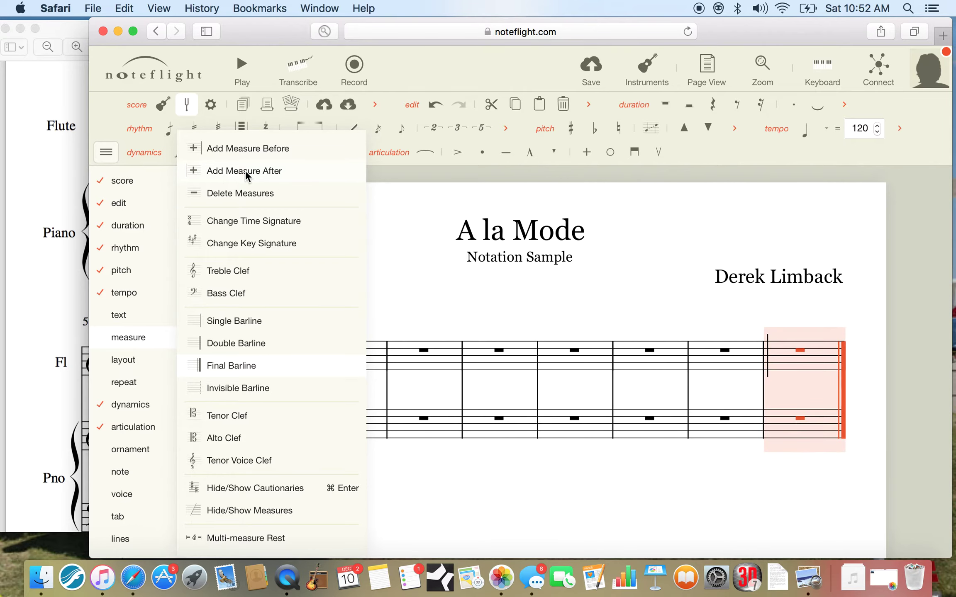
pyautogui.click(455, 276)
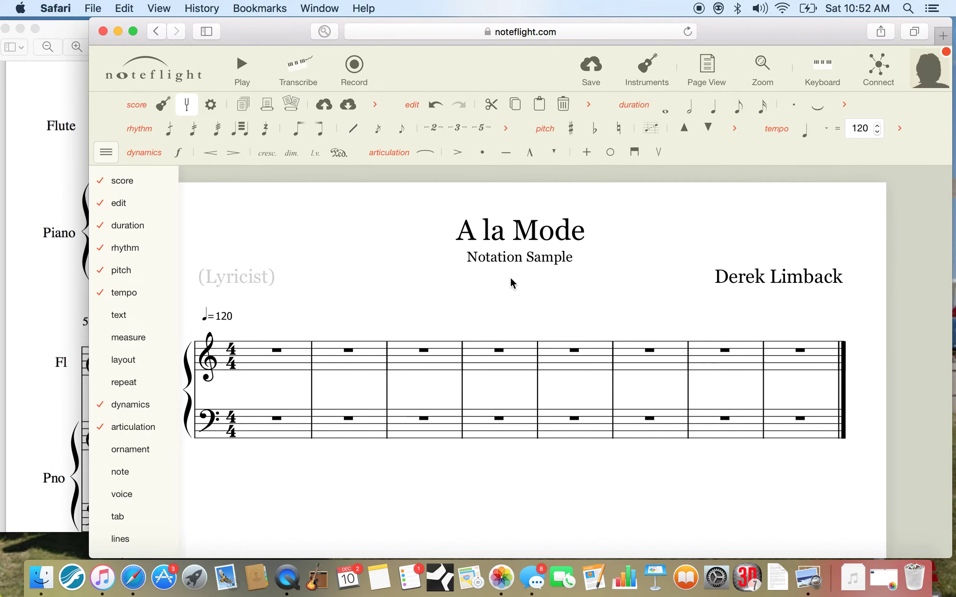
# Step: Check in Preview which instruments the Note Flight Sample uses, and return to the Noteflight score with its tool category list closed
pyautogui.click(48, 168)
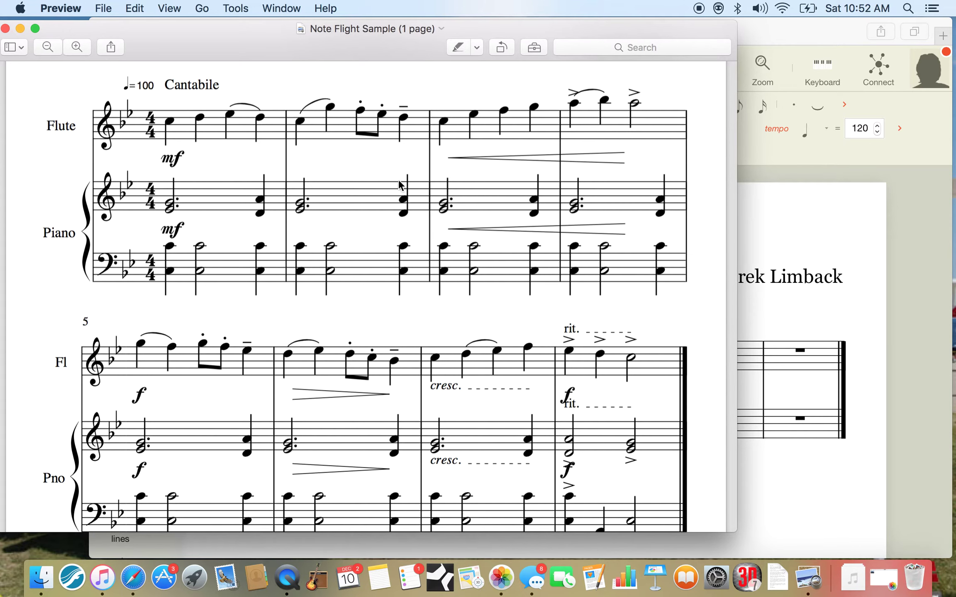
pyautogui.scroll(5, 437, 207)
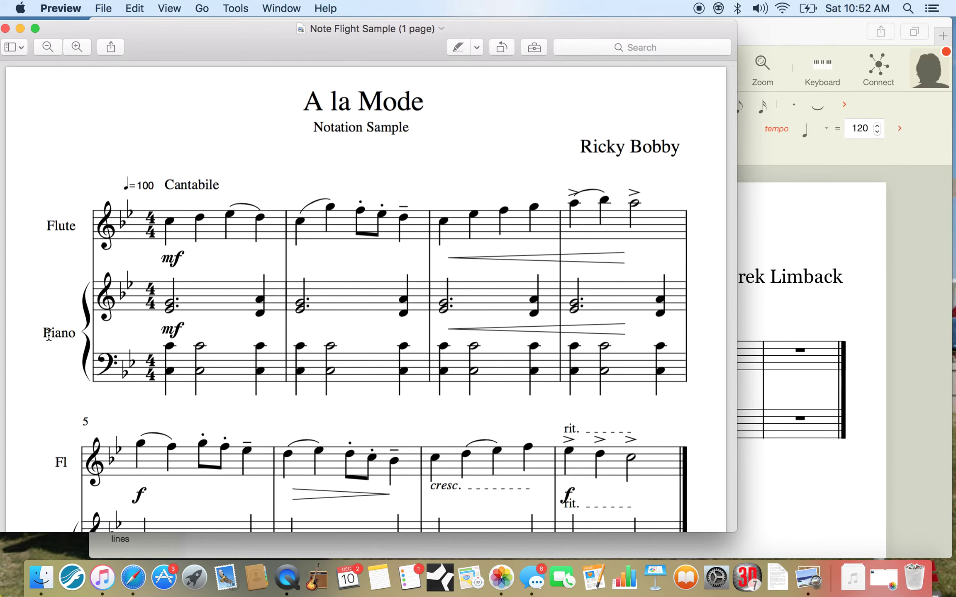
pyautogui.click(800, 249)
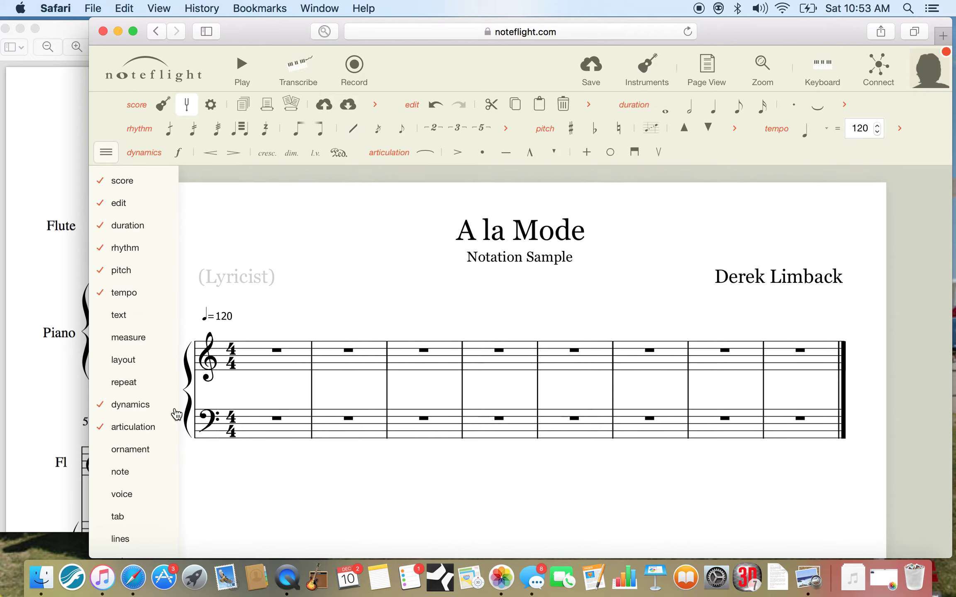
pyautogui.click(107, 155)
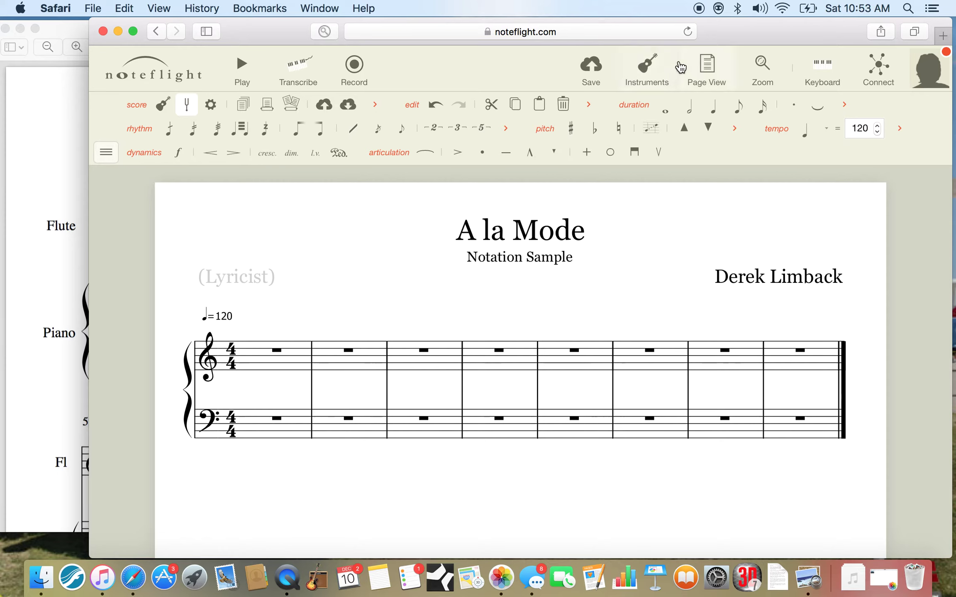
# Step: Add a Flute from the Woodwind group to the score, keeping the name Flute, abbreviation Fl and key C
pyautogui.click(649, 80)
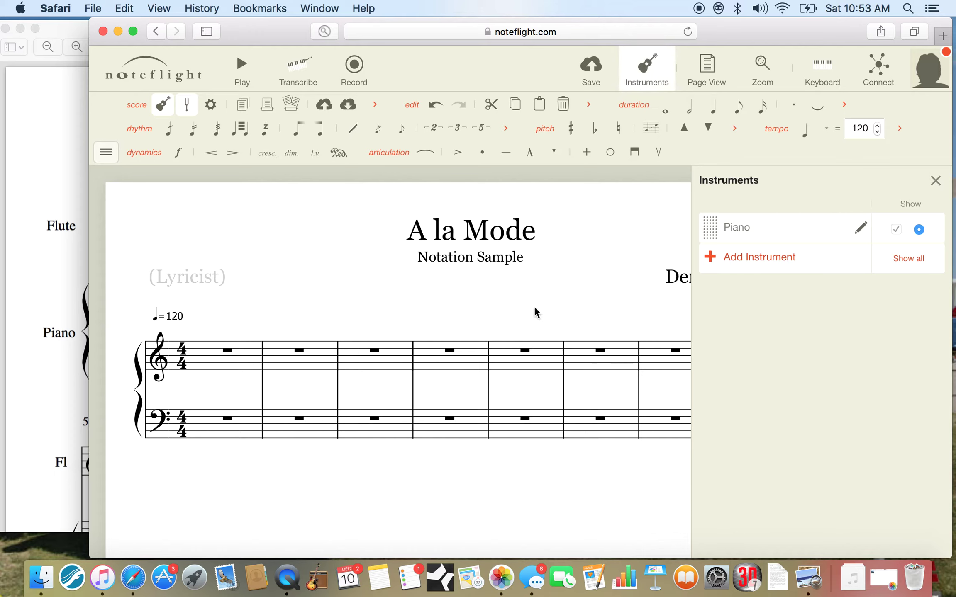
pyautogui.click(767, 259)
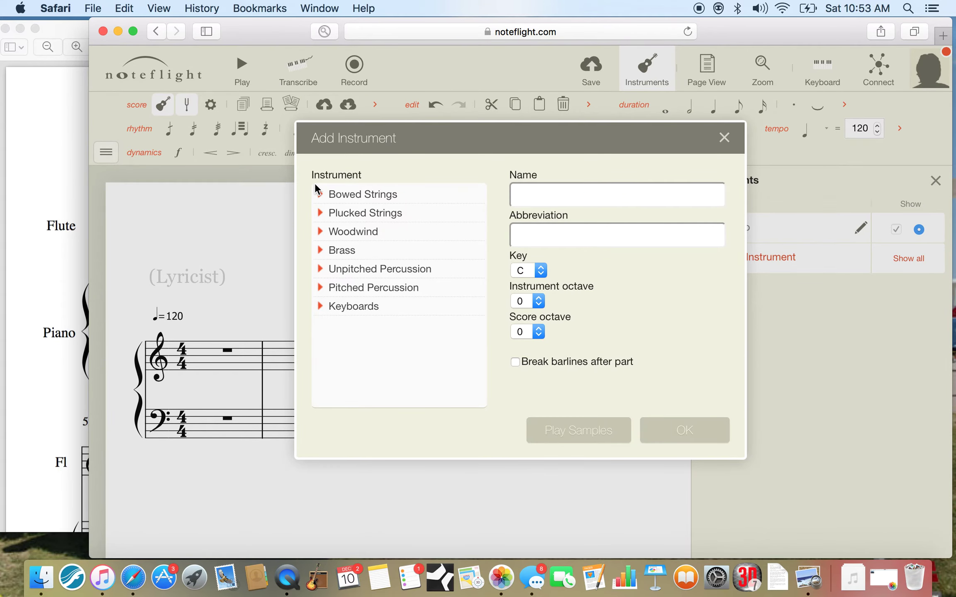
pyautogui.click(28, 157)
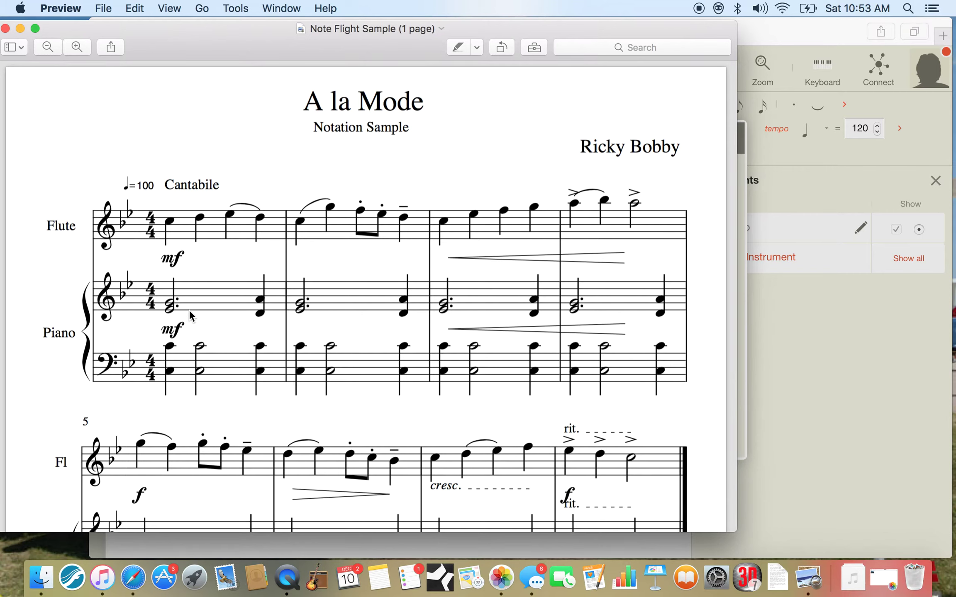
pyautogui.click(819, 354)
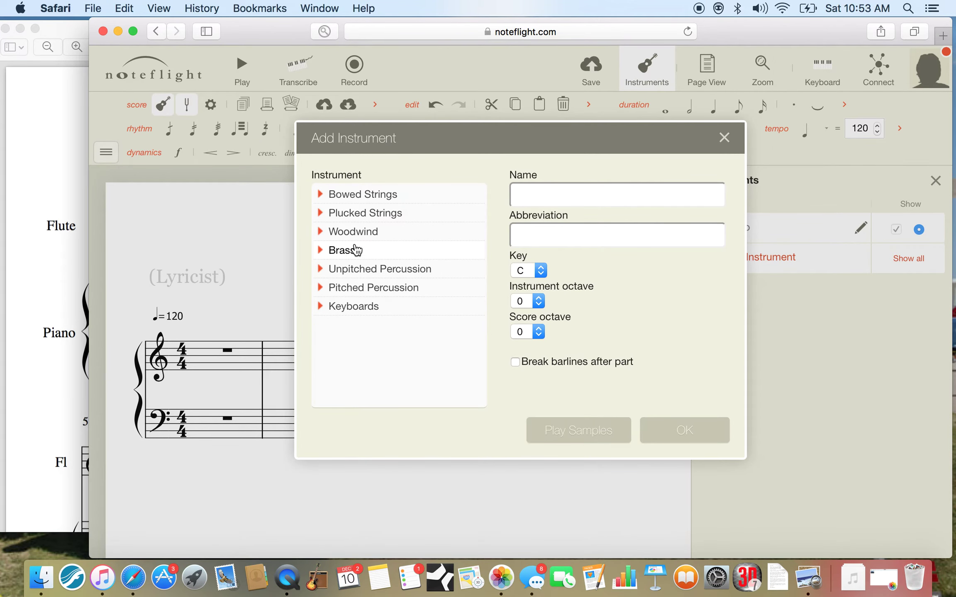
pyautogui.click(323, 232)
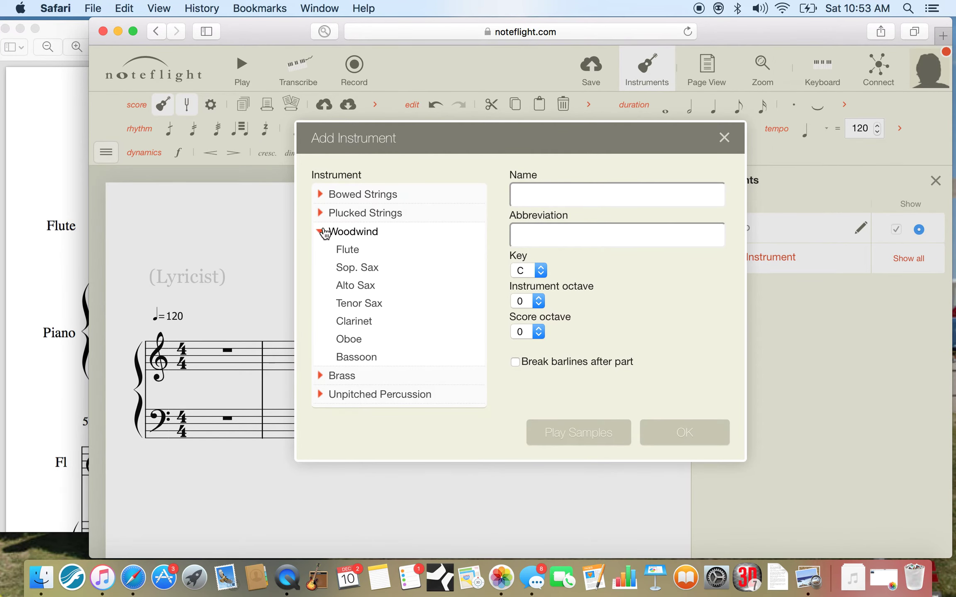
pyautogui.click(365, 358)
pyautogui.scroll(-2, 367, 359)
pyautogui.scroll(2, 367, 359)
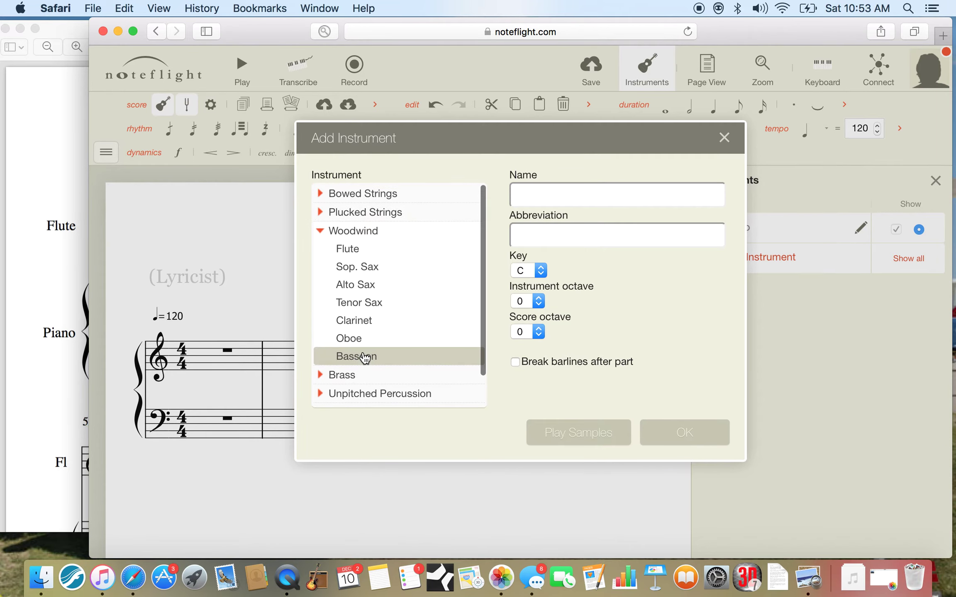
pyautogui.click(358, 248)
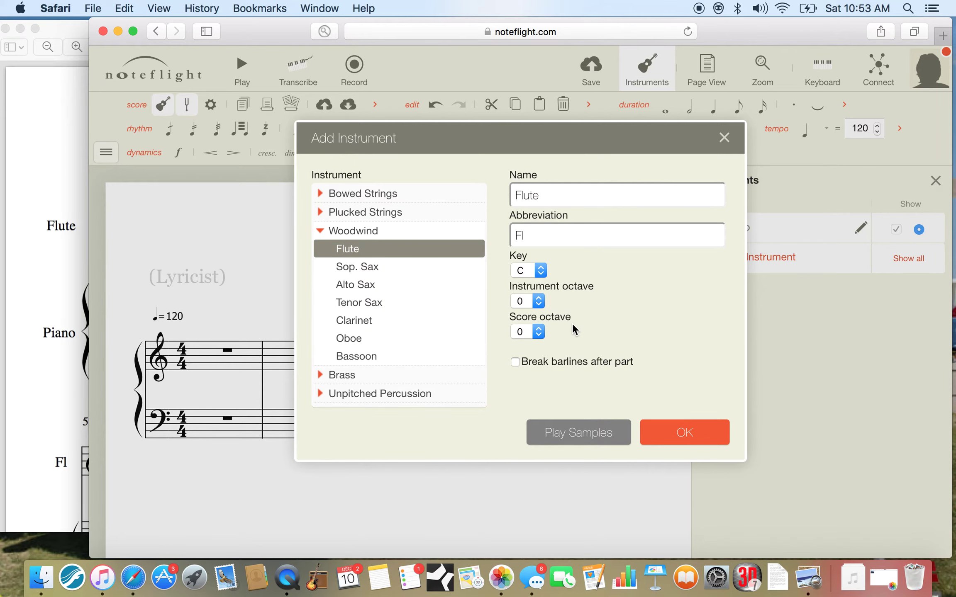
pyautogui.click(684, 432)
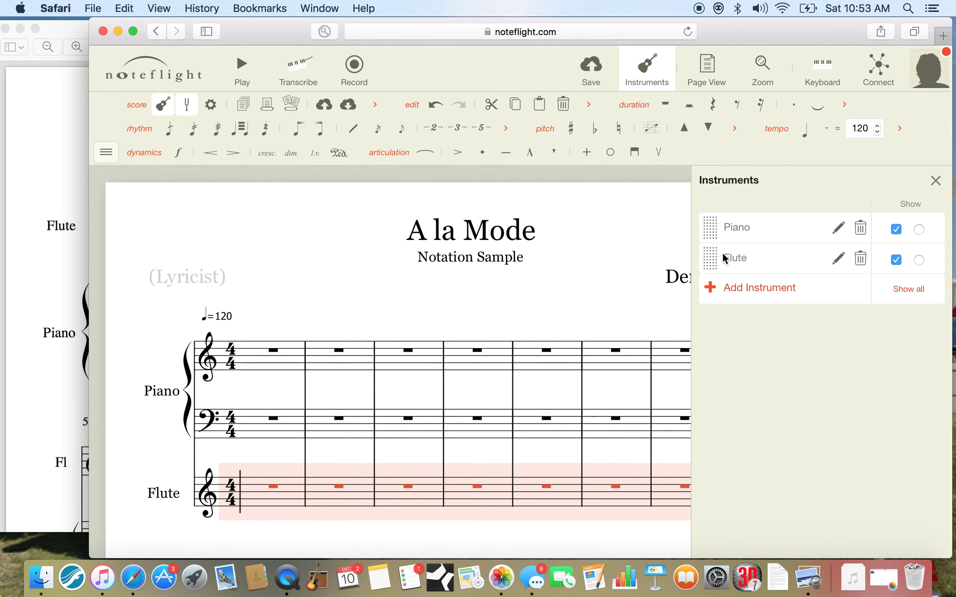
# Step: Move the Flute above the Piano in the instrument order, compare it with the sample in Preview, and close the instrument settings
pyautogui.moveTo(723, 256); pyautogui.dragTo(719, 218)
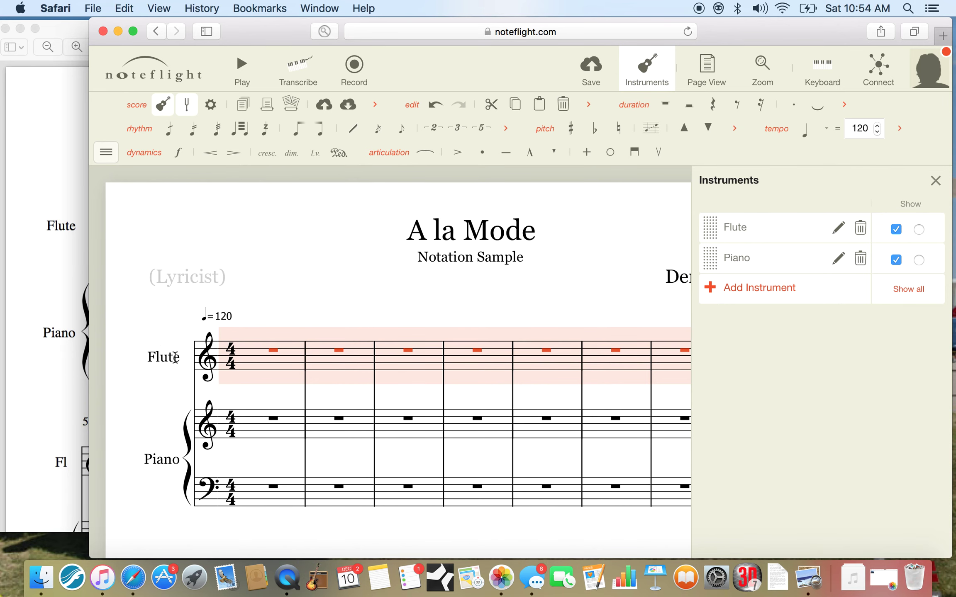
pyautogui.click(57, 243)
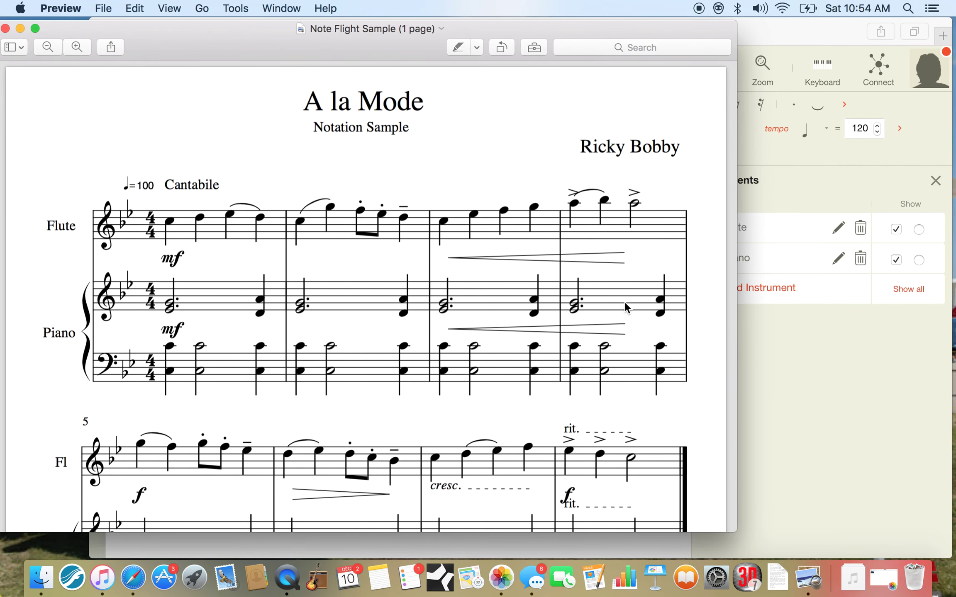
pyautogui.click(784, 350)
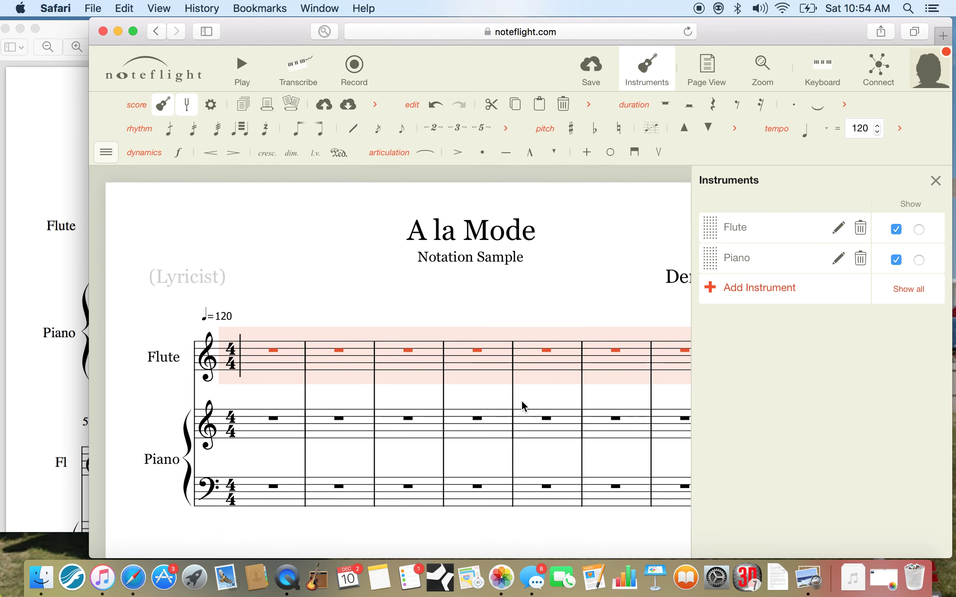
pyautogui.hscroll(5, 521, 401)
pyautogui.hscroll(-5, 521, 405)
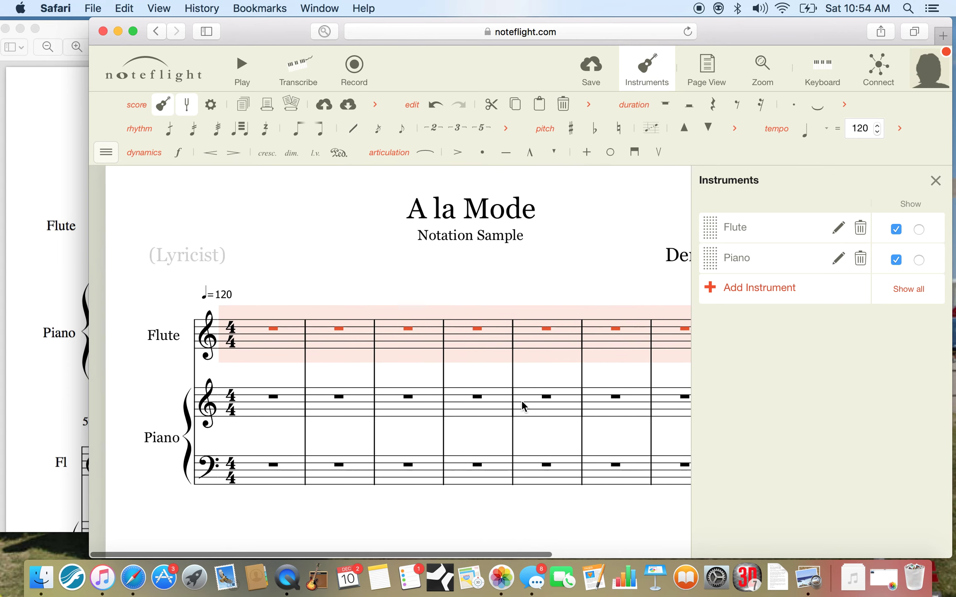
pyautogui.click(531, 277)
pyautogui.click(611, 214)
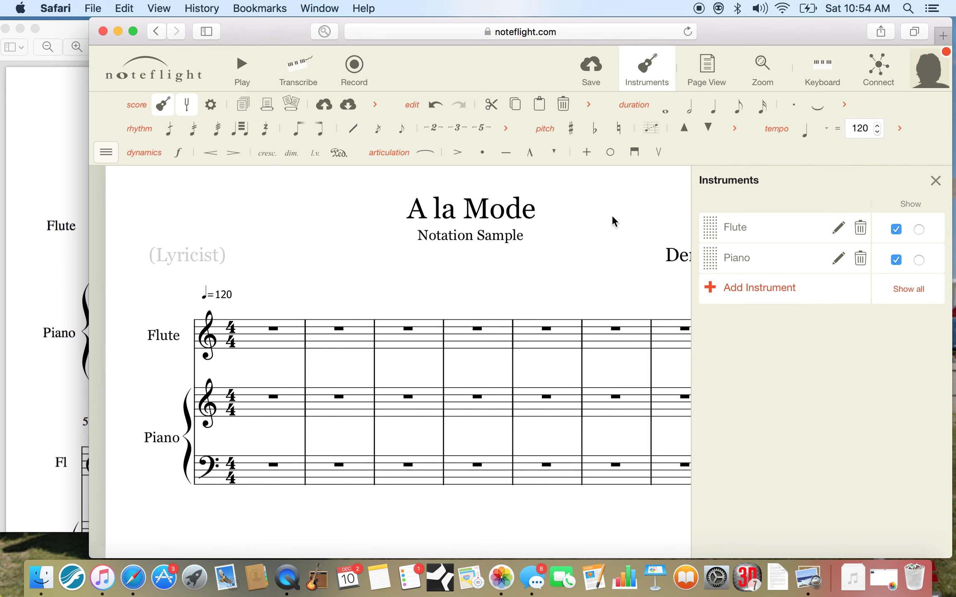
pyautogui.click(935, 181)
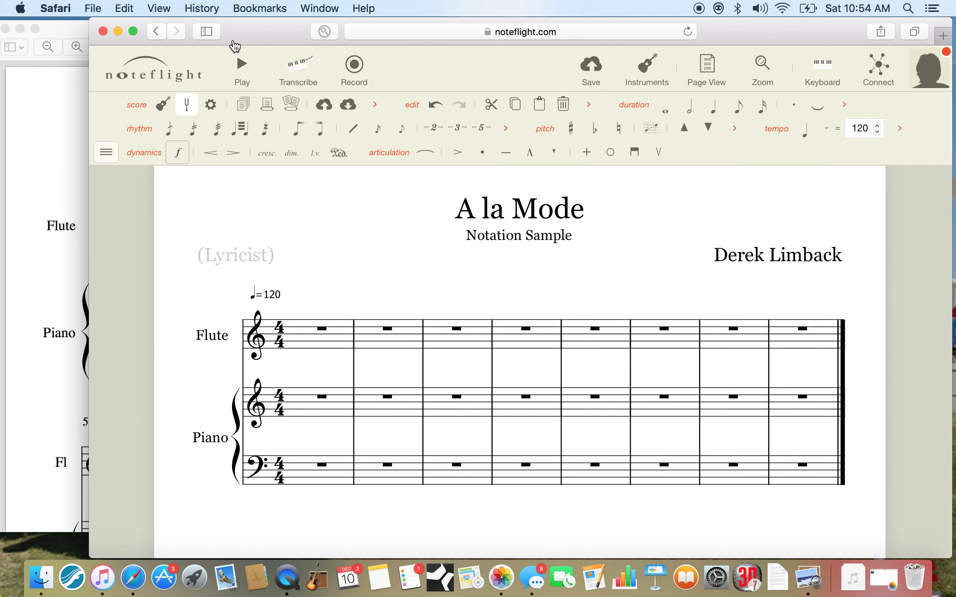
pyautogui.click(287, 586)
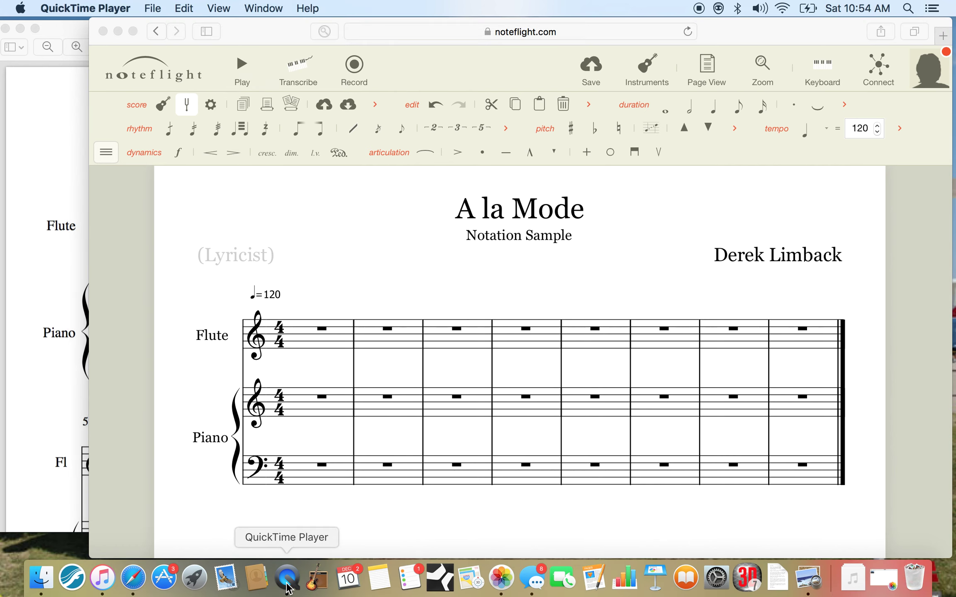